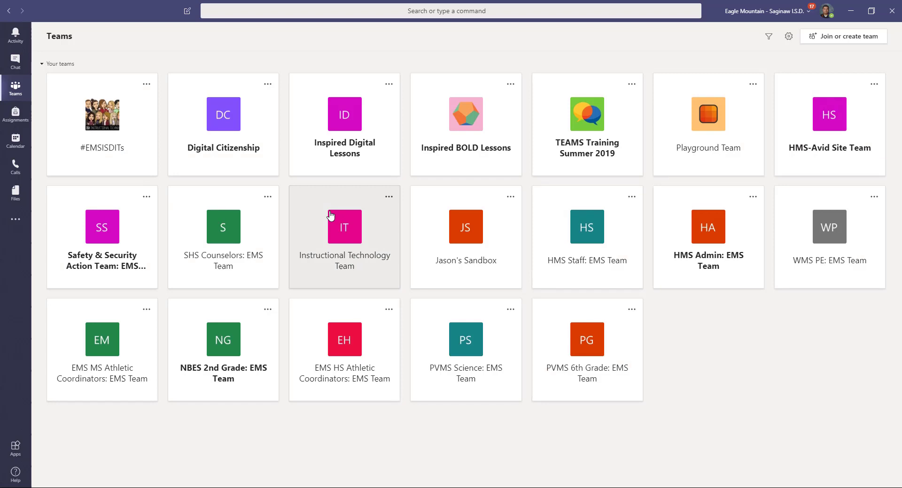
Leave the desktop app for Teams in Chrome and show the March 15–21, 2020 calendar week
click(849, 10)
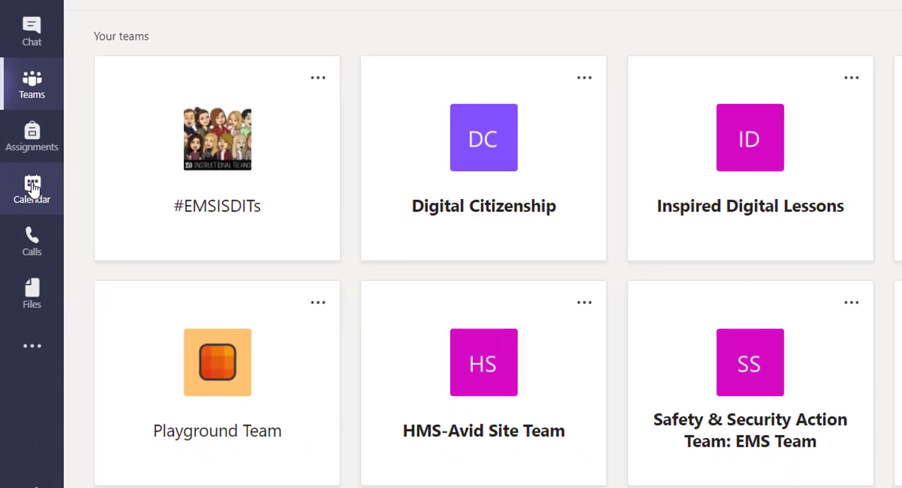
click(38, 178)
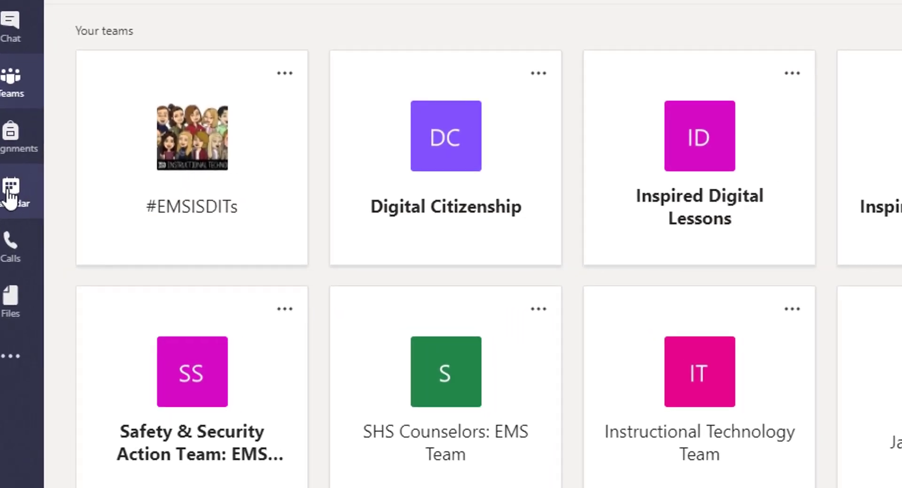
click(10, 193)
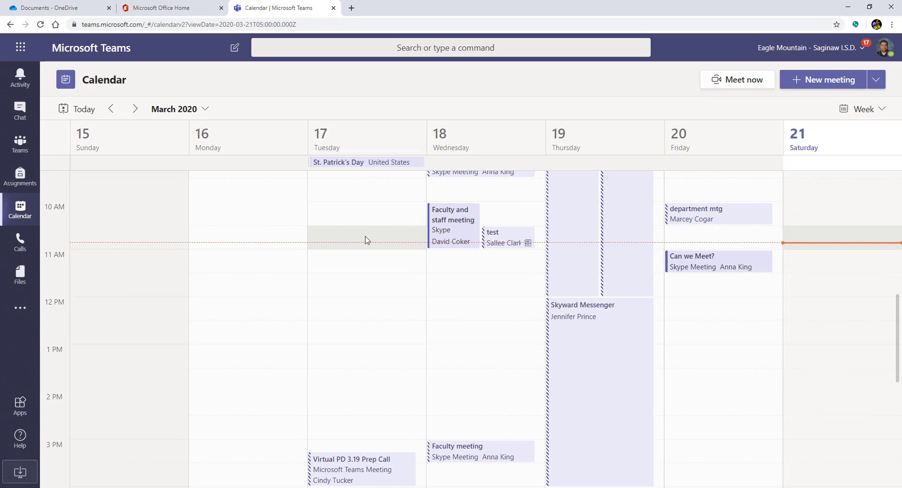
Create a new Mar 21, 2020 meeting titled 'Test 504 or ARD Team Meeting'
click(819, 80)
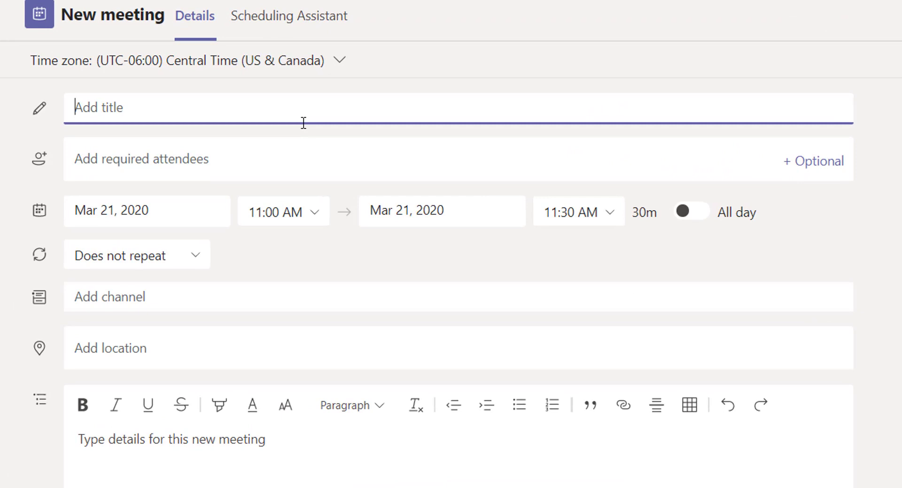
text(Test 504 or Ard)
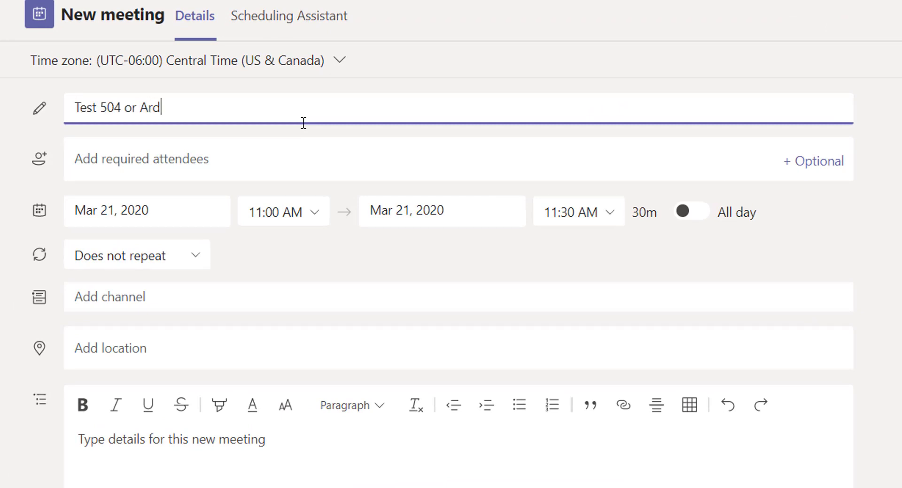
key(BackSpace)
key(BackSpace)
text(RD Team)
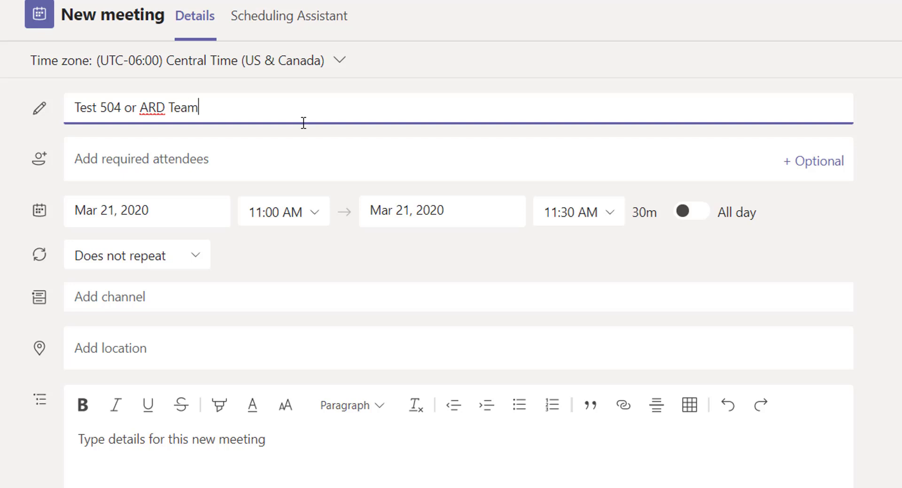
text( Meeting)
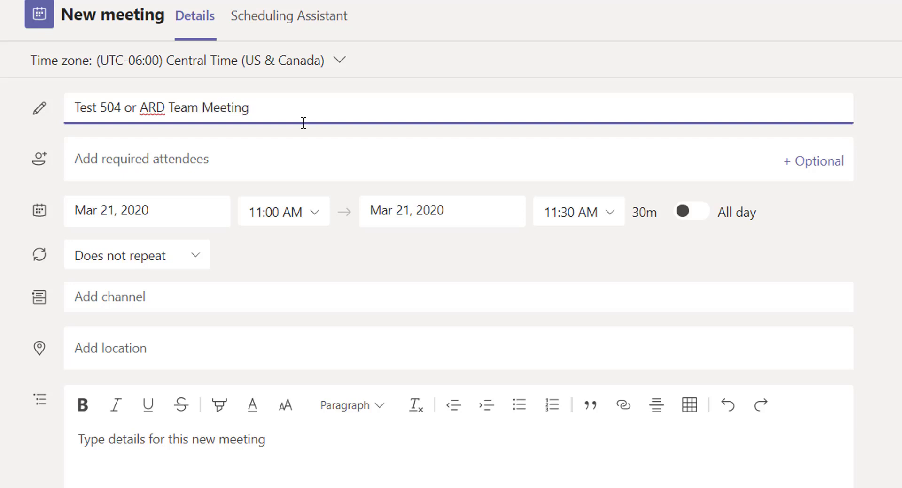
click(188, 164)
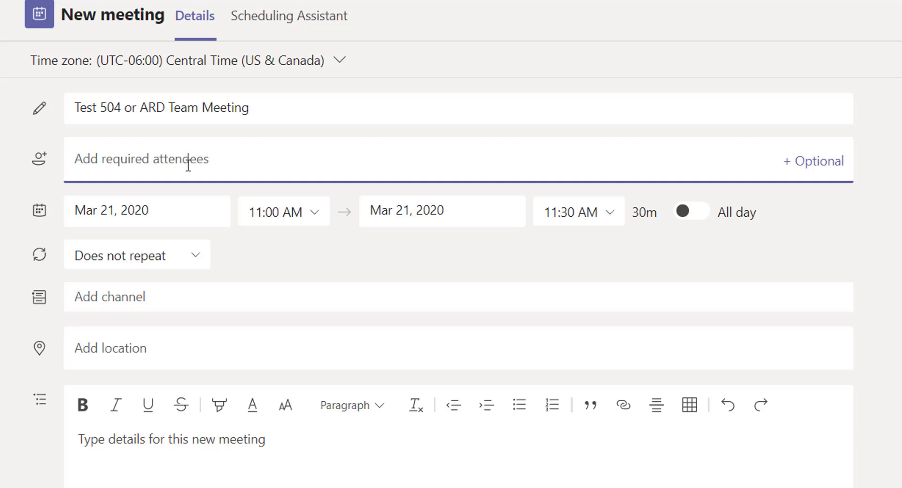
Add a directory colleague plus two outside e-mail addresses as required attendees
text(anna)
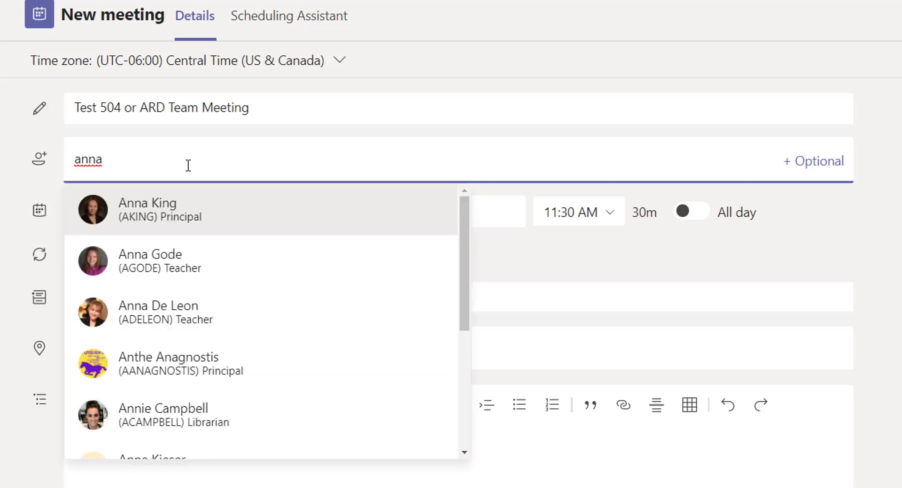
click(168, 261)
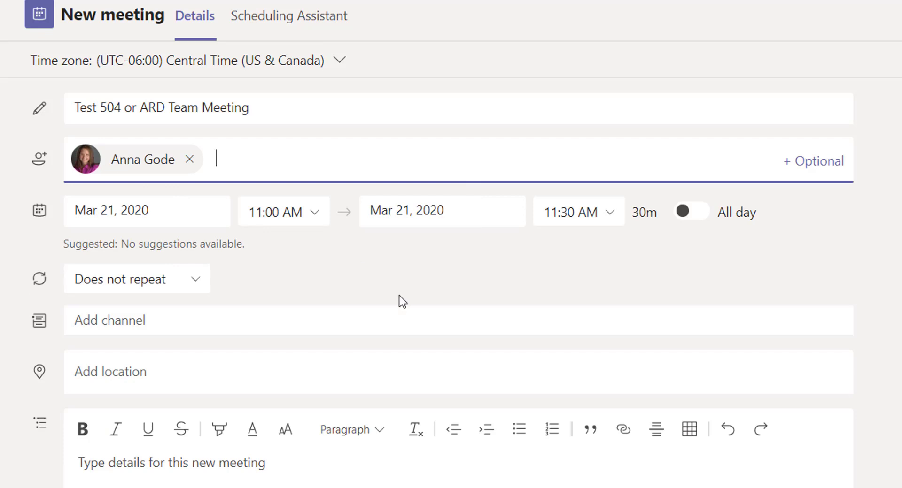
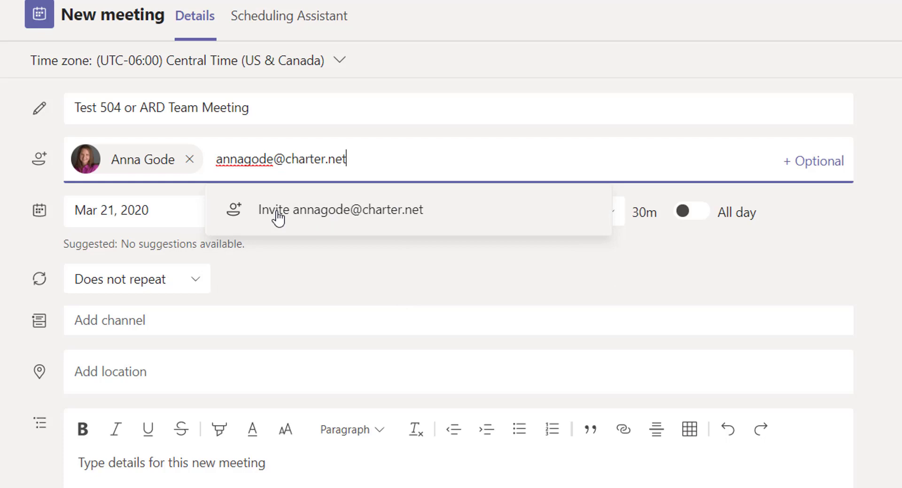
click(310, 217)
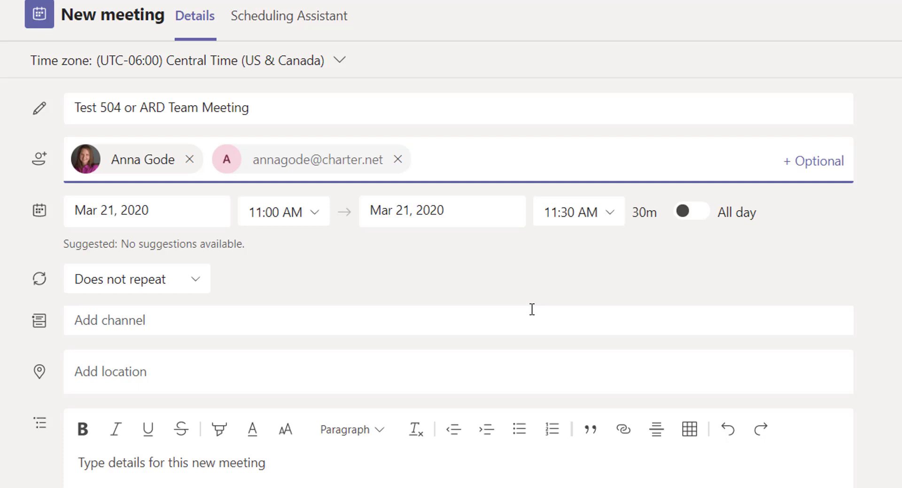
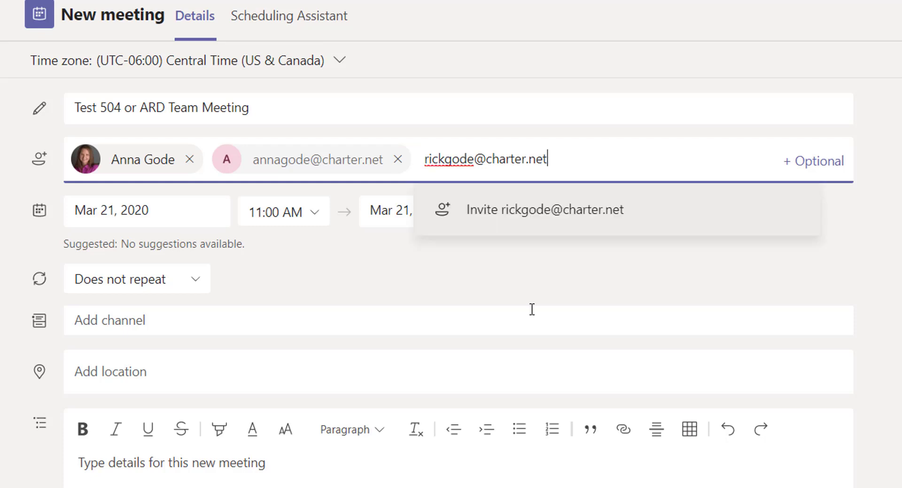
click(540, 221)
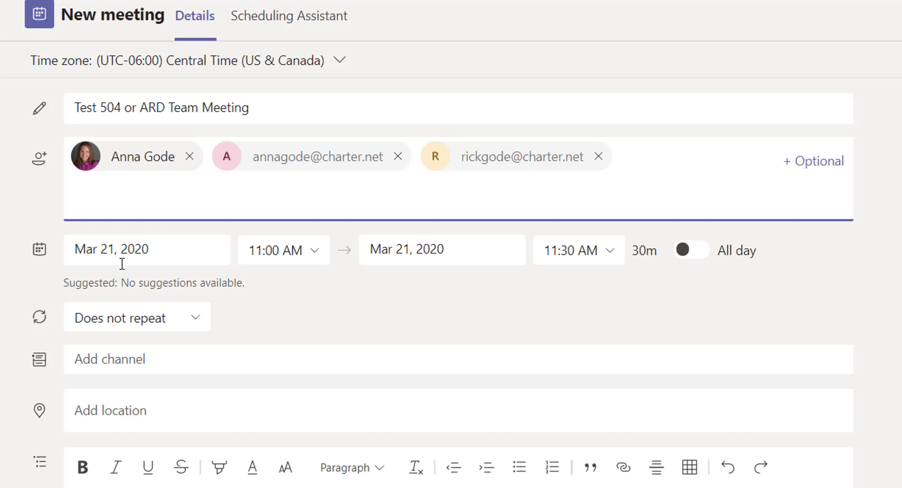
Set the meeting to 10:30–11:30 AM and enter 'Test Meeting' as its details
click(314, 256)
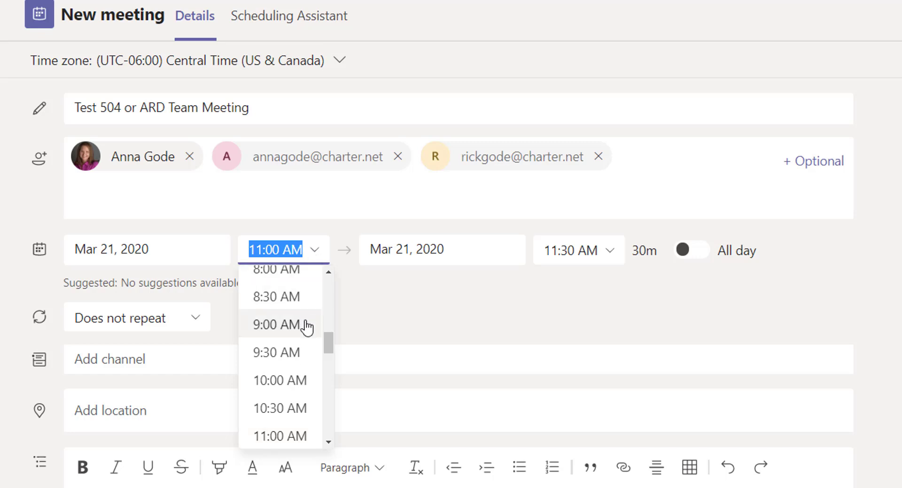
click(289, 409)
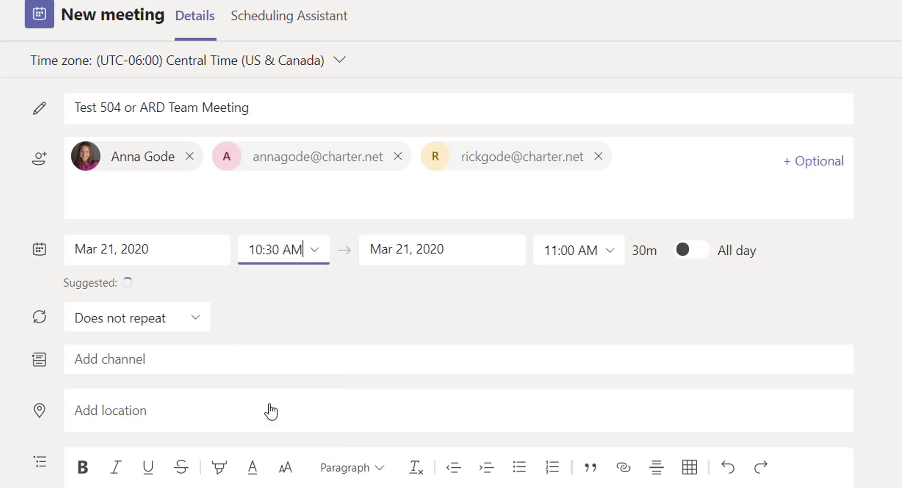
click(611, 251)
click(598, 348)
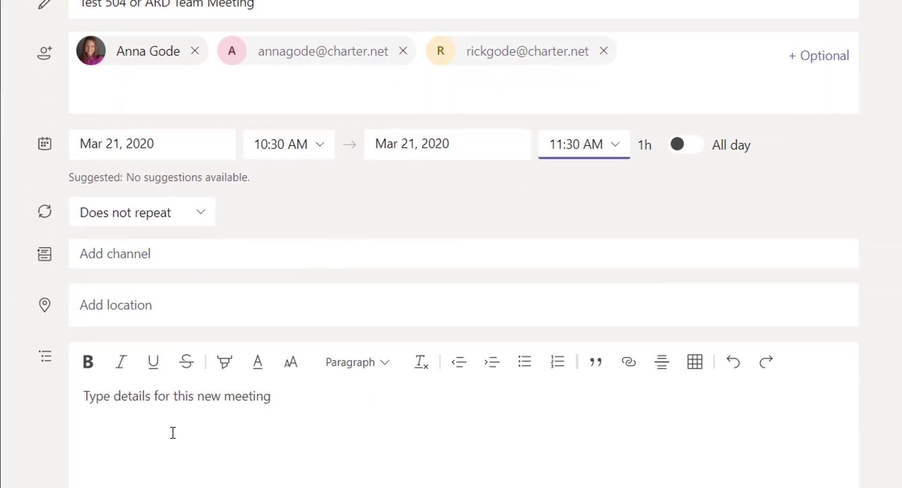
click(177, 425)
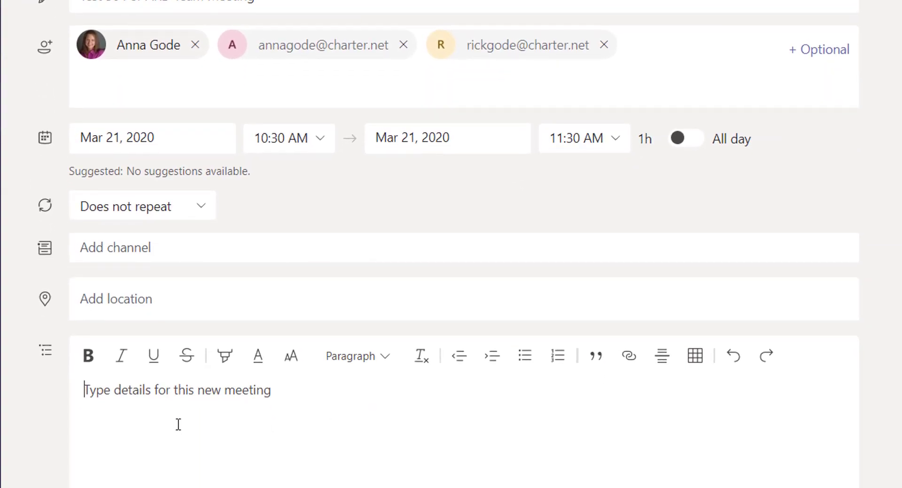
text(Test Meeting)
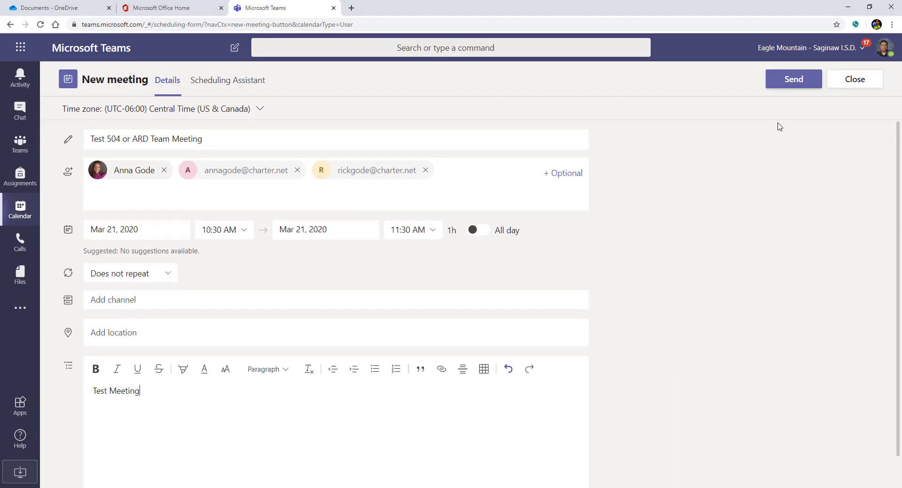
Send the invitation, then open the received 'Test 504 or ARD Team Meeting' message in Outlook
click(835, 60)
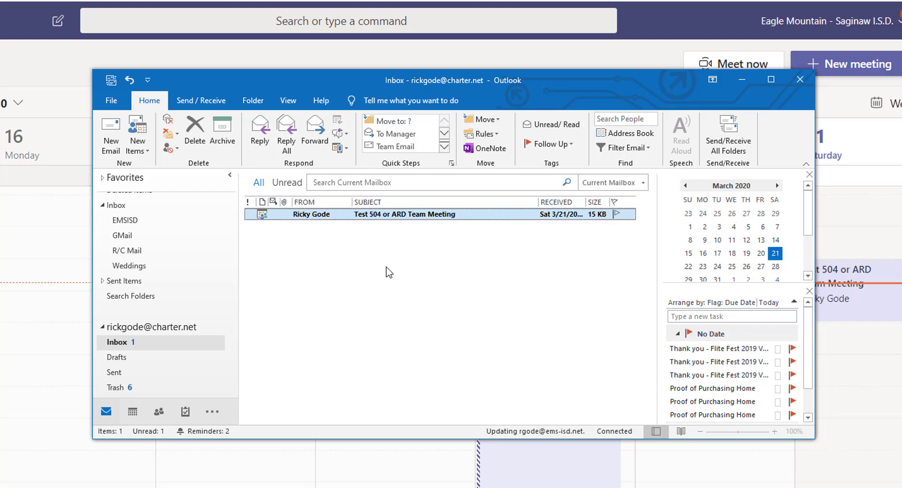
double_click(309, 215)
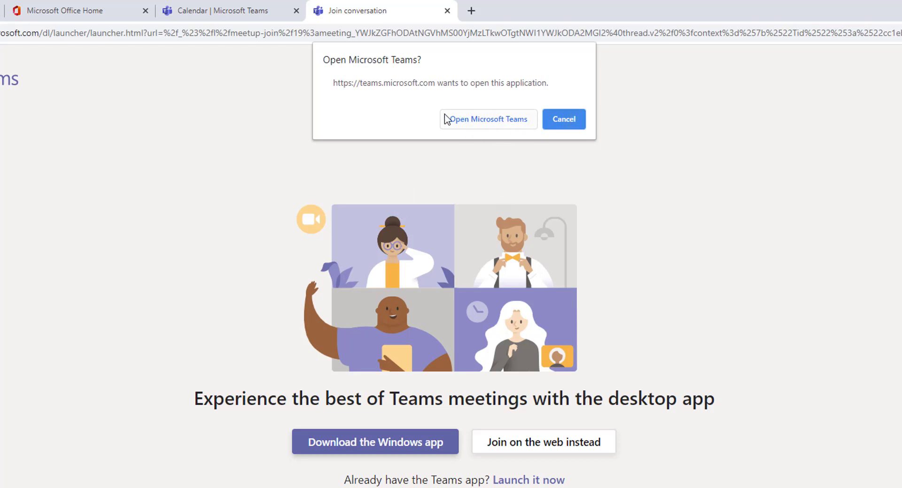
Join the meeting on the web rather than the desktop app, with camera and microphone off
click(581, 122)
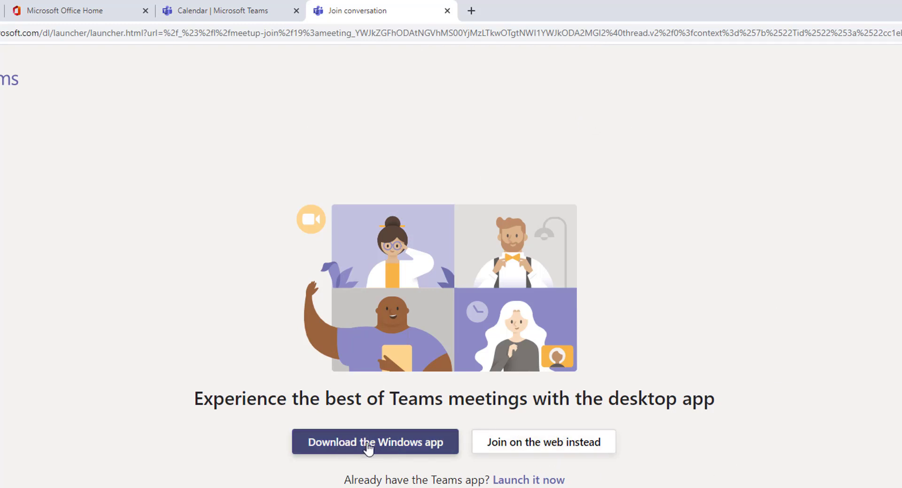
click(546, 446)
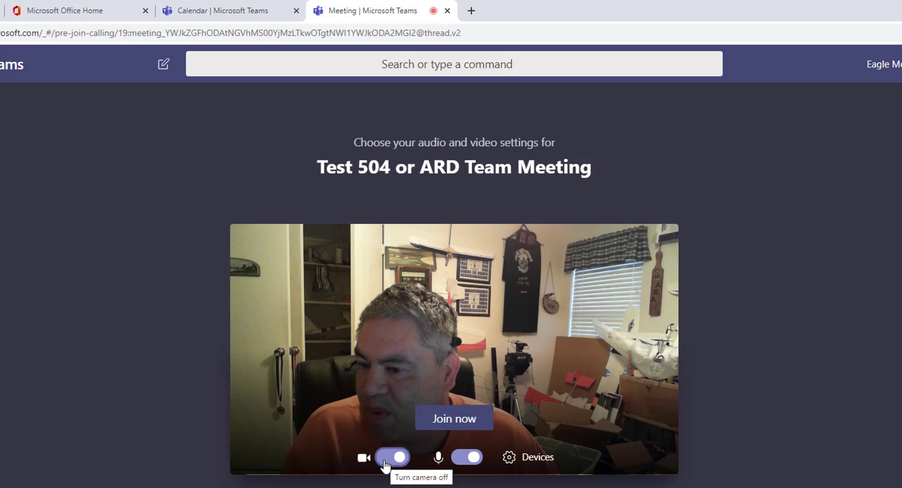
click(386, 462)
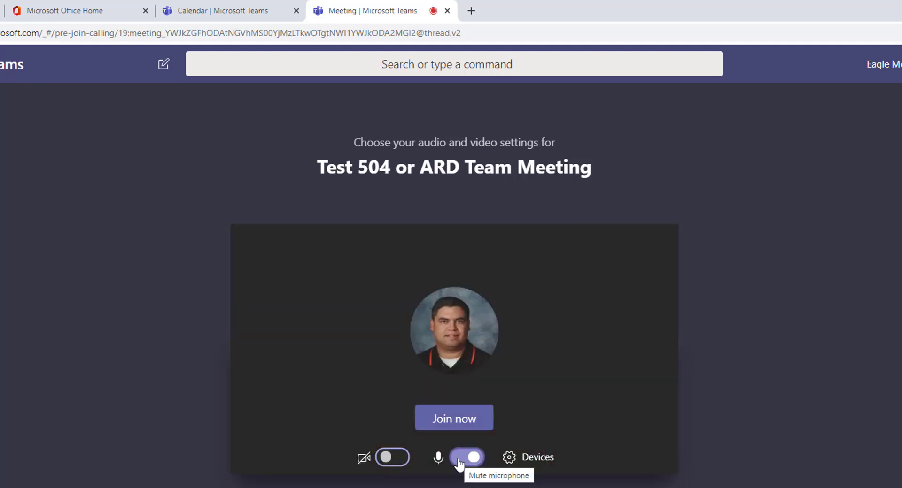
click(459, 462)
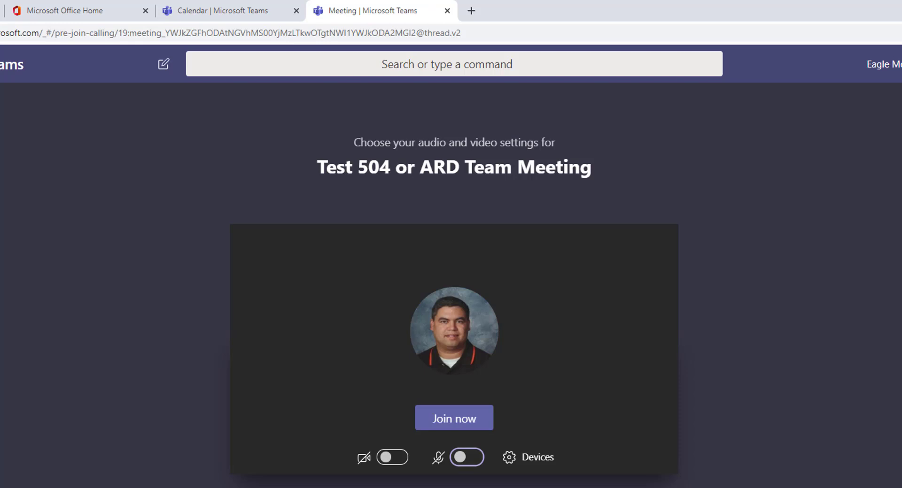